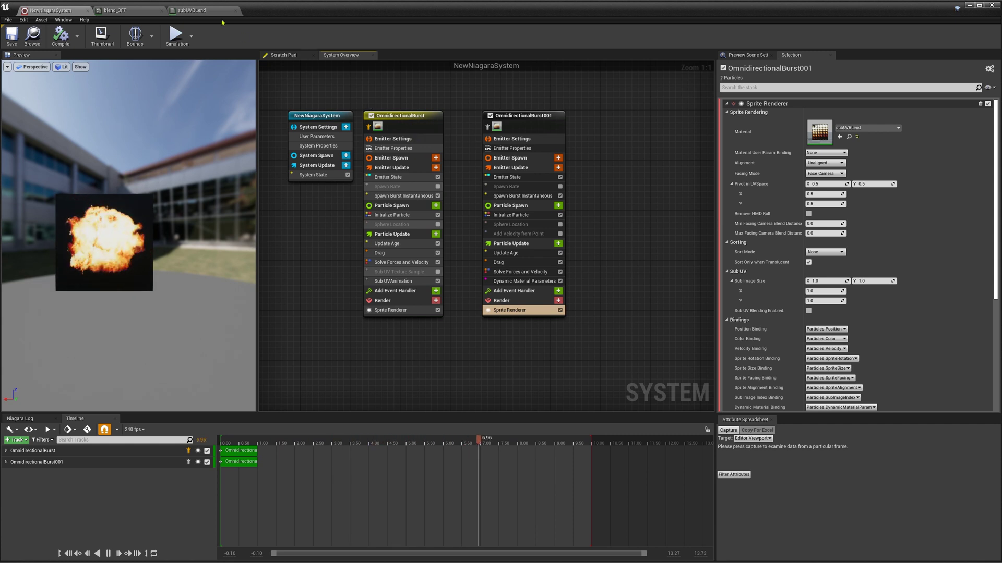
Open the subUVBLend material graph, nudge the SubUV_Function node down, and return to the system.
click(203, 10)
drag(389, 308, 389, 328)
click(51, 11)
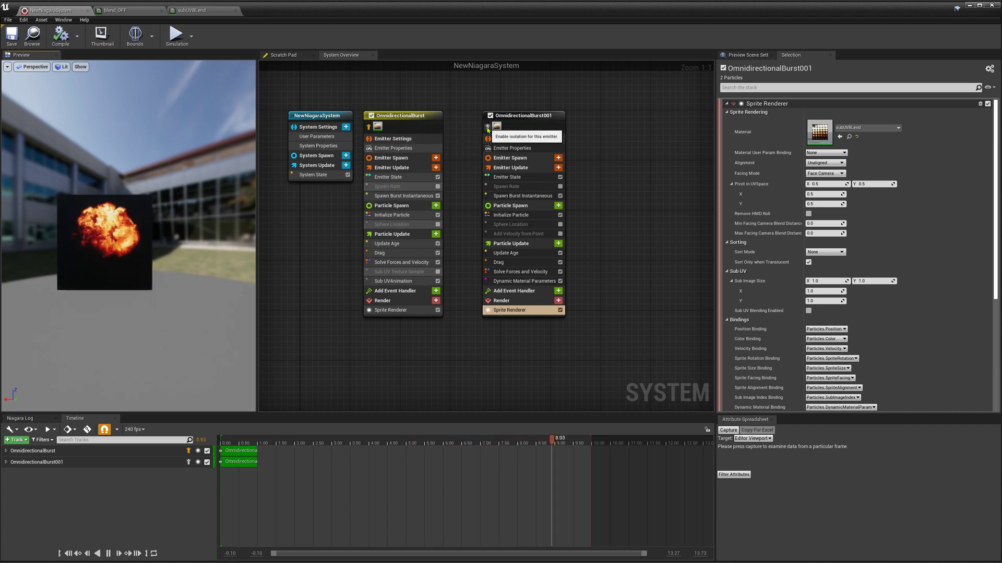
Delete the SubUV_Function node from subUVBLend and inspect the Particle SubUV node.
click(203, 11)
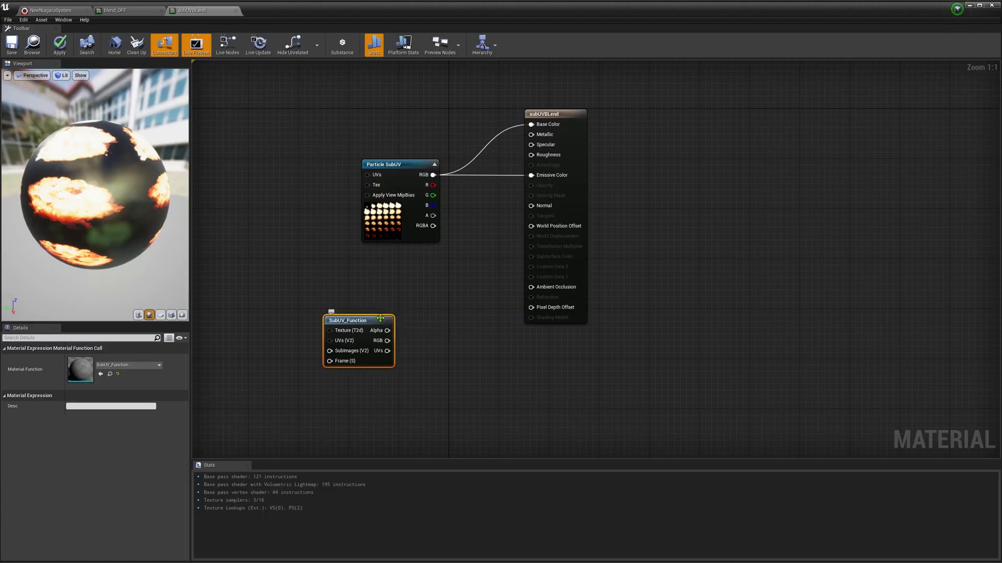
key(Delete)
right_drag(380, 320, 393, 311)
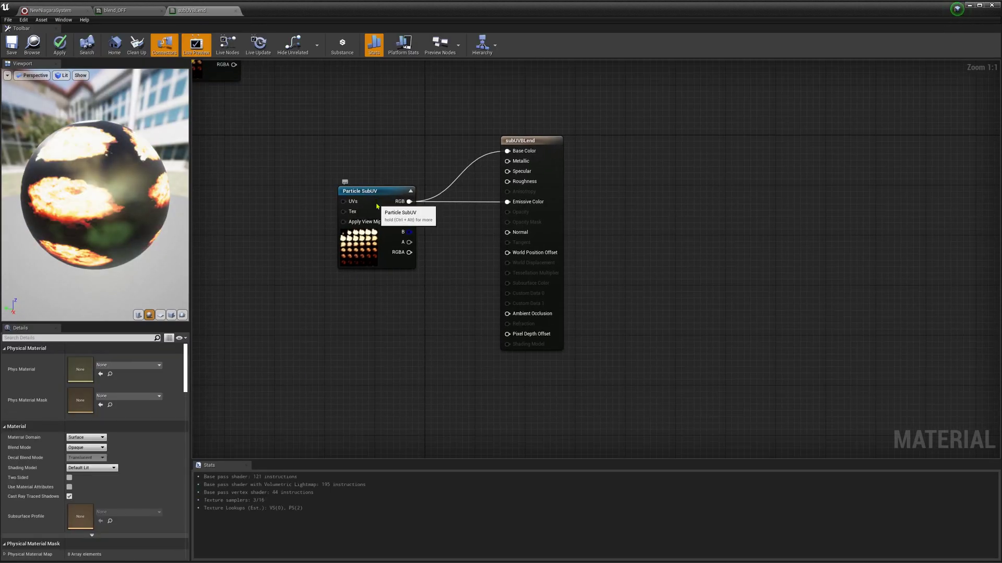
click(362, 244)
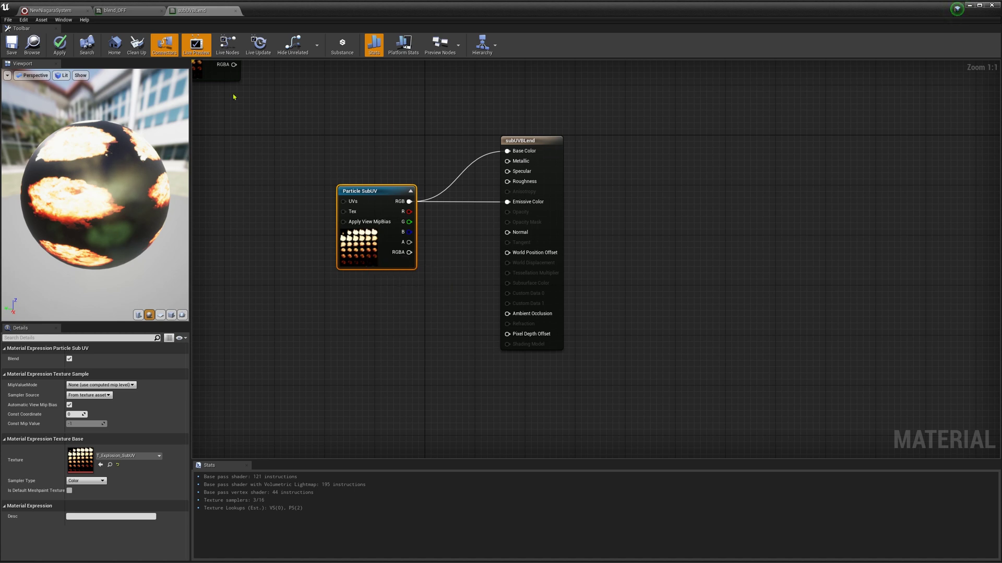
Set OmnidirectionalBurst001's Sprite Renderer Sub Image Size X and Y to 6.
click(58, 10)
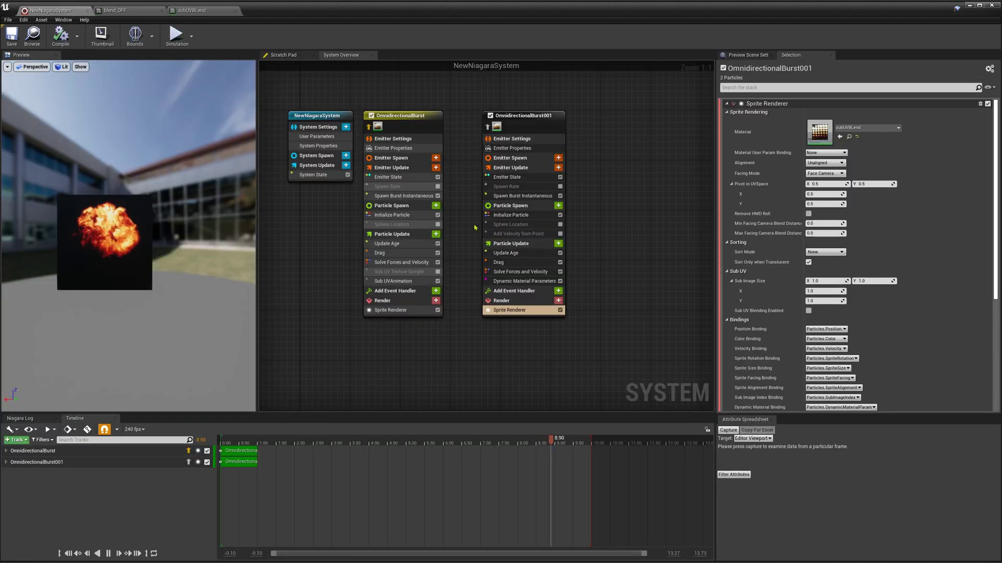
click(492, 138)
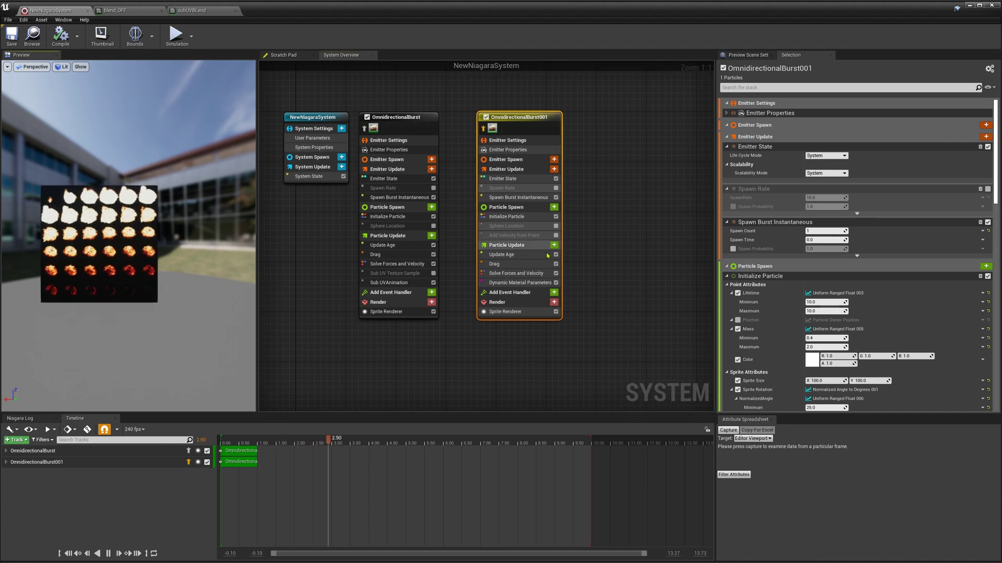
click(536, 312)
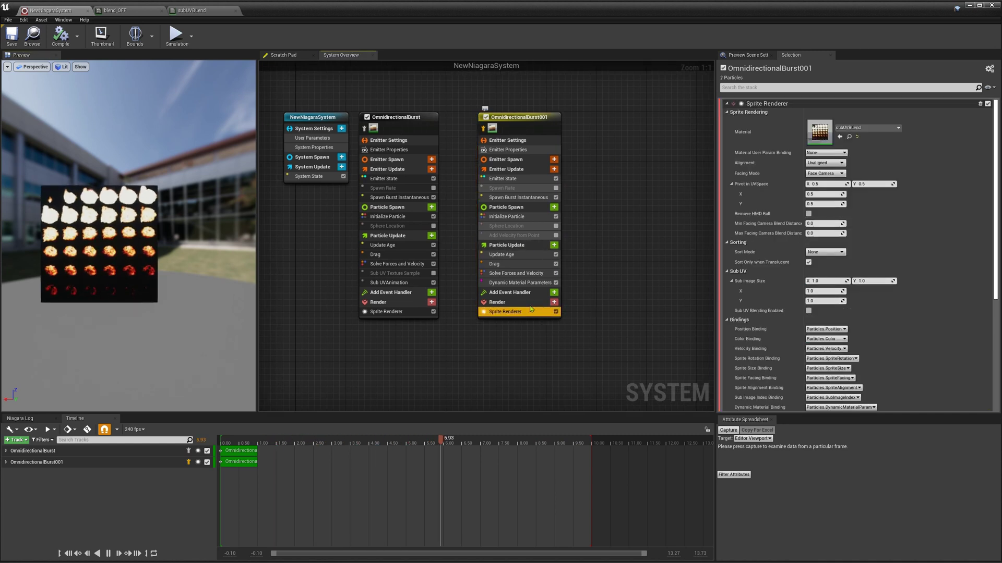
click(831, 282)
text(6)
key(Return)
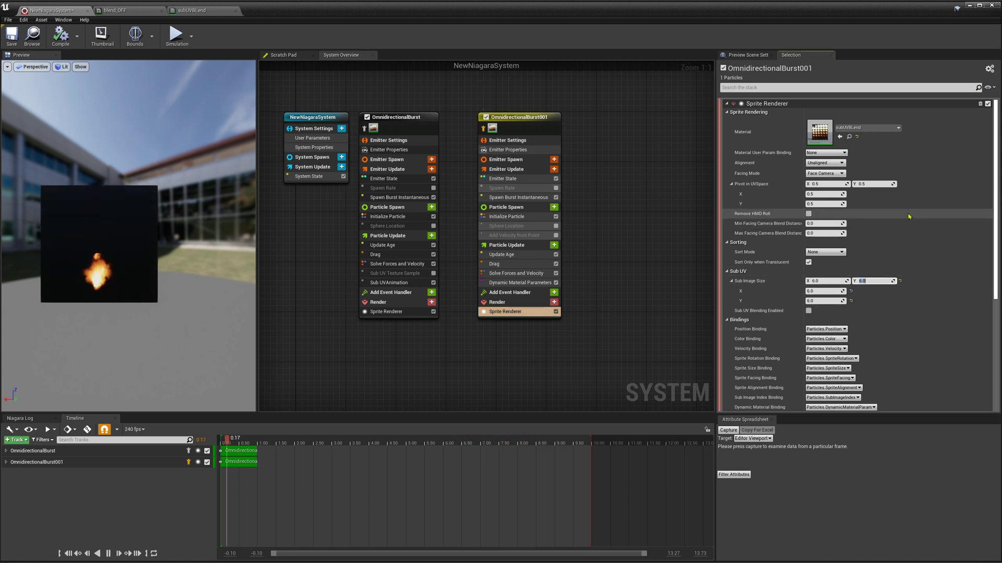
click(874, 281)
text(6)
key(Return)
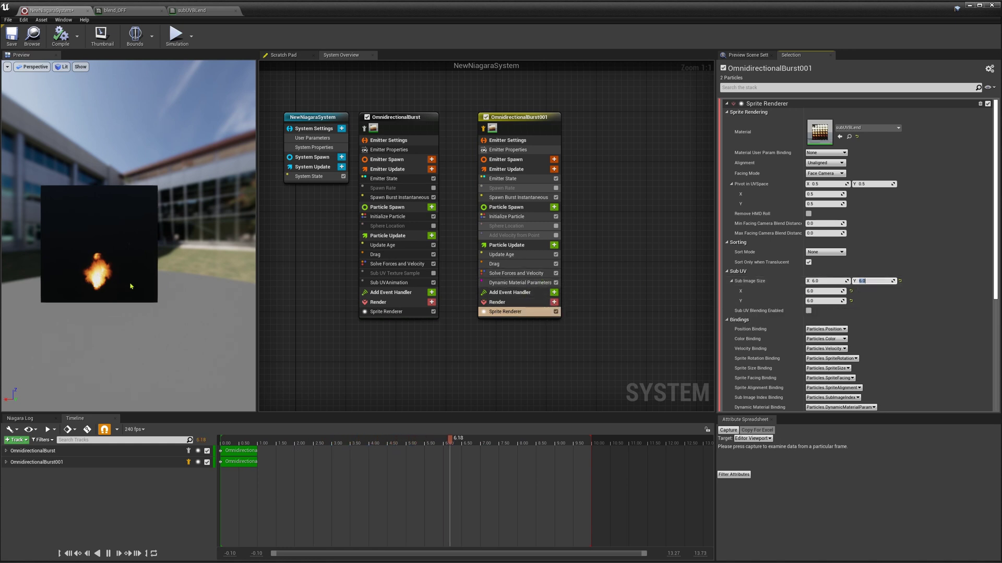
Add a Sub UVAnimation module to Particle Update with Number Of Frames set to 36.
click(554, 245)
text(sub)
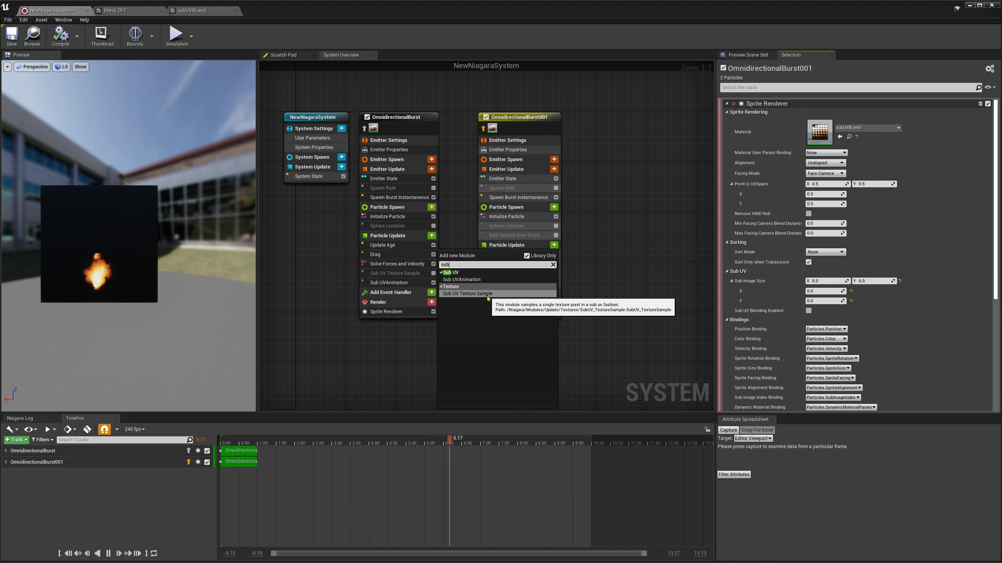
click(469, 280)
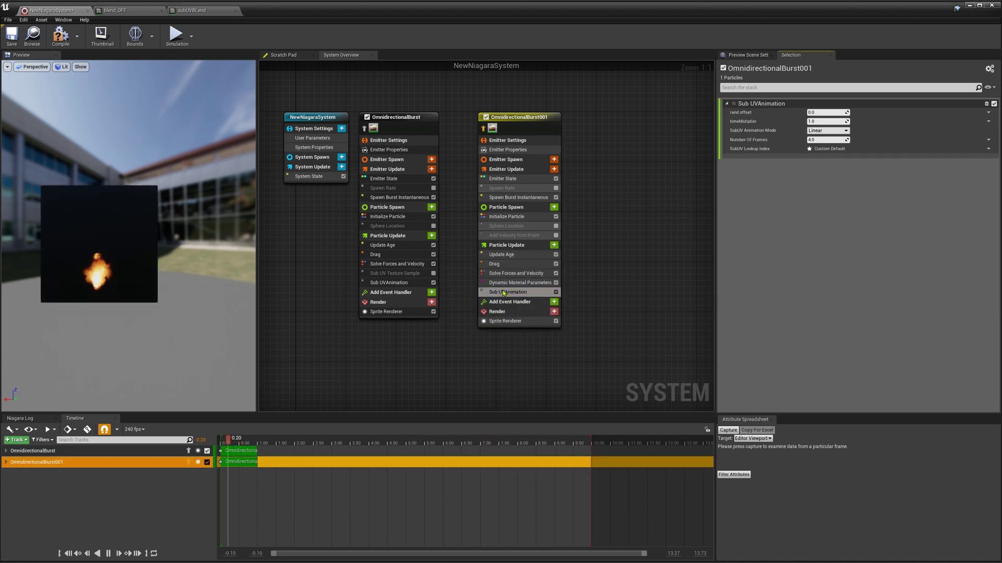
click(827, 140)
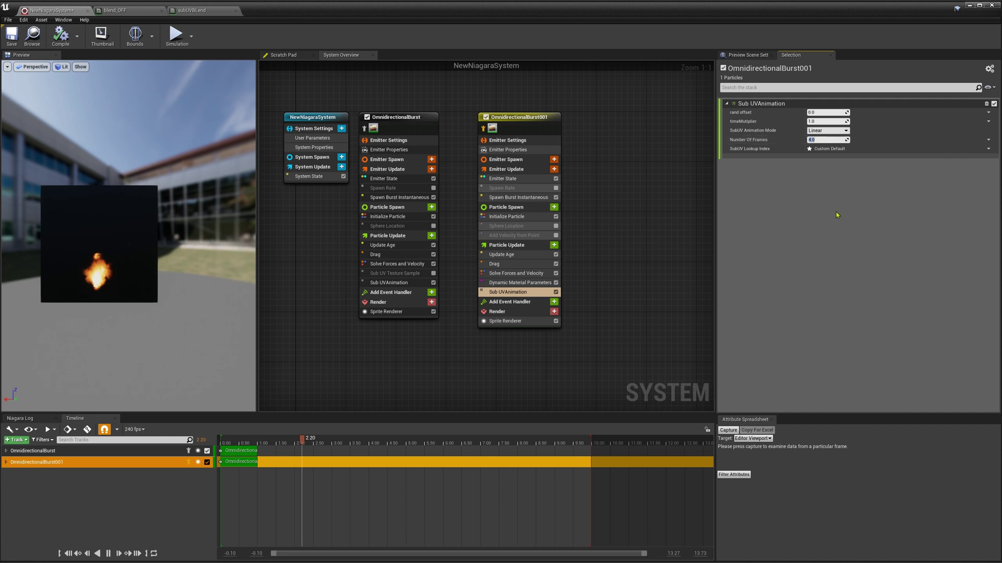
text(36)
key(Return)
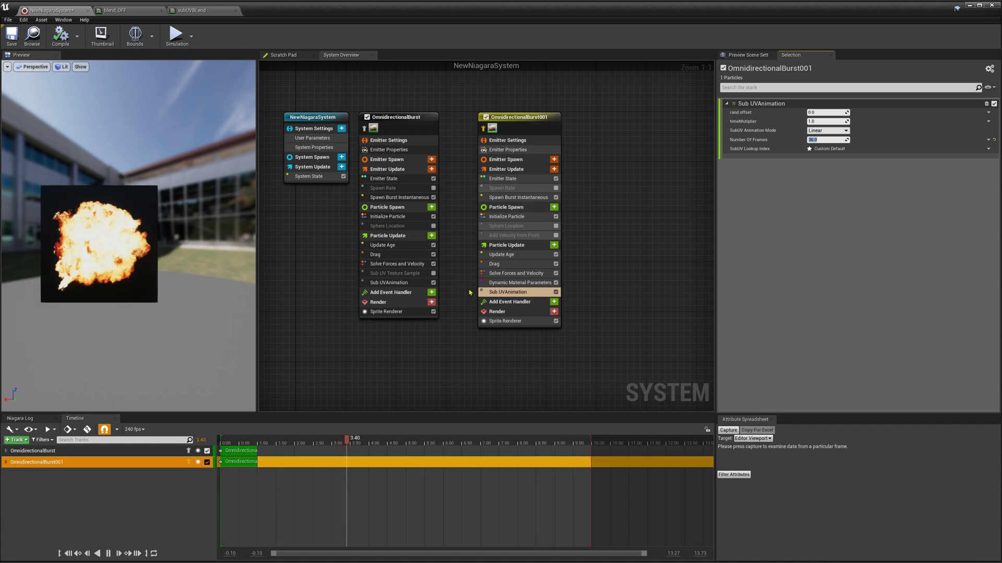
Tick Sub UV Blending Enabled on the Sprite Renderer and review the Sub UVAnimation module.
click(496, 322)
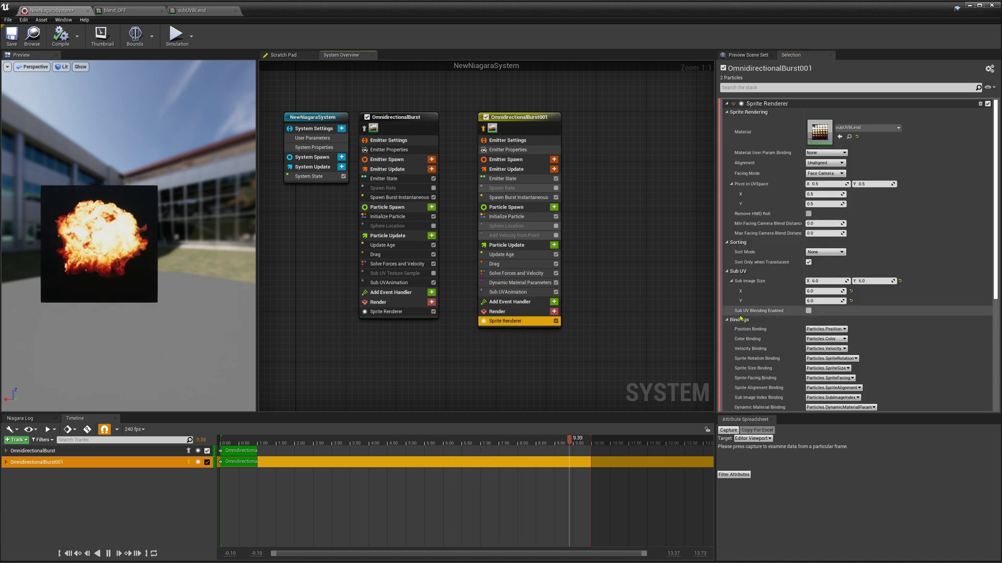
click(808, 311)
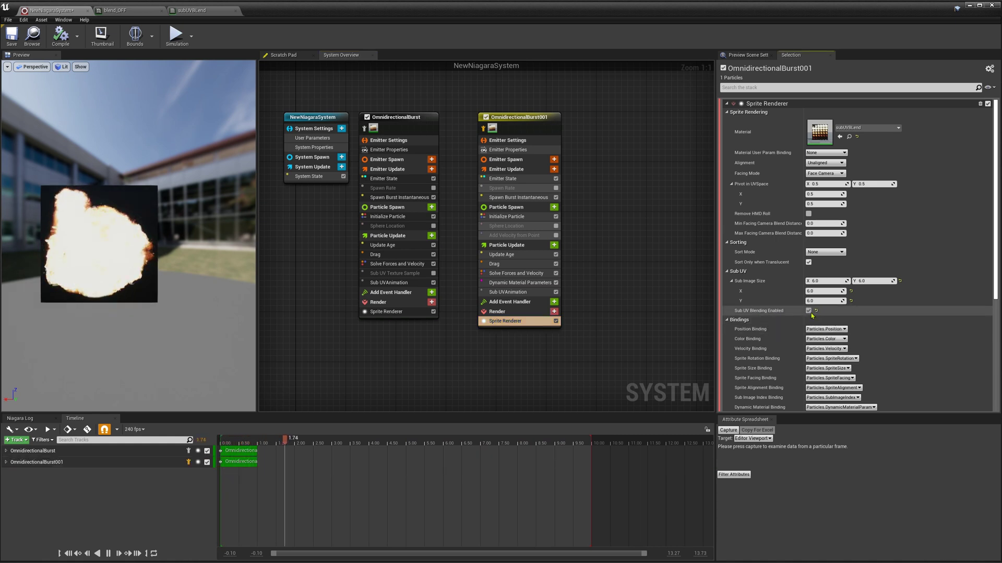
click(522, 294)
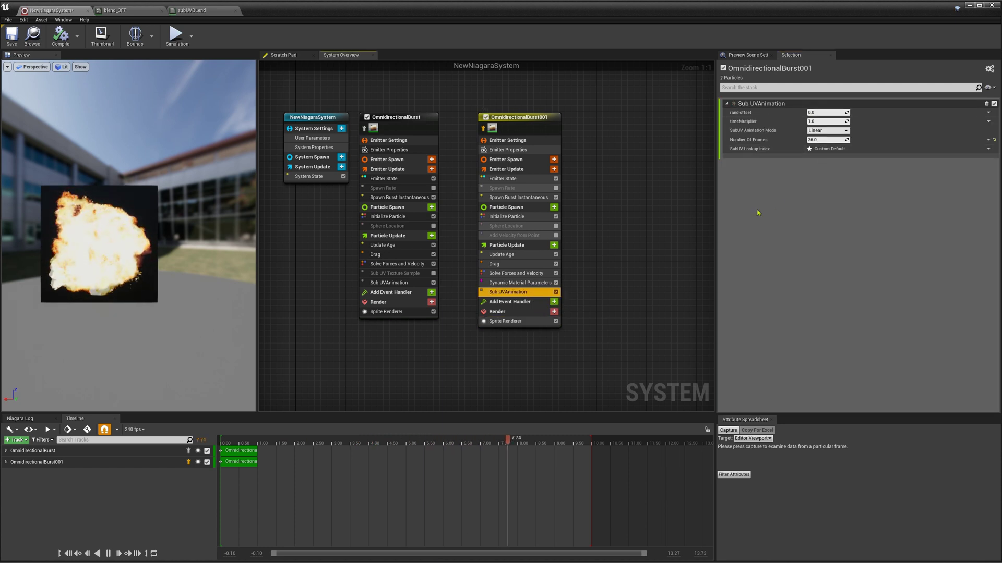
click(514, 321)
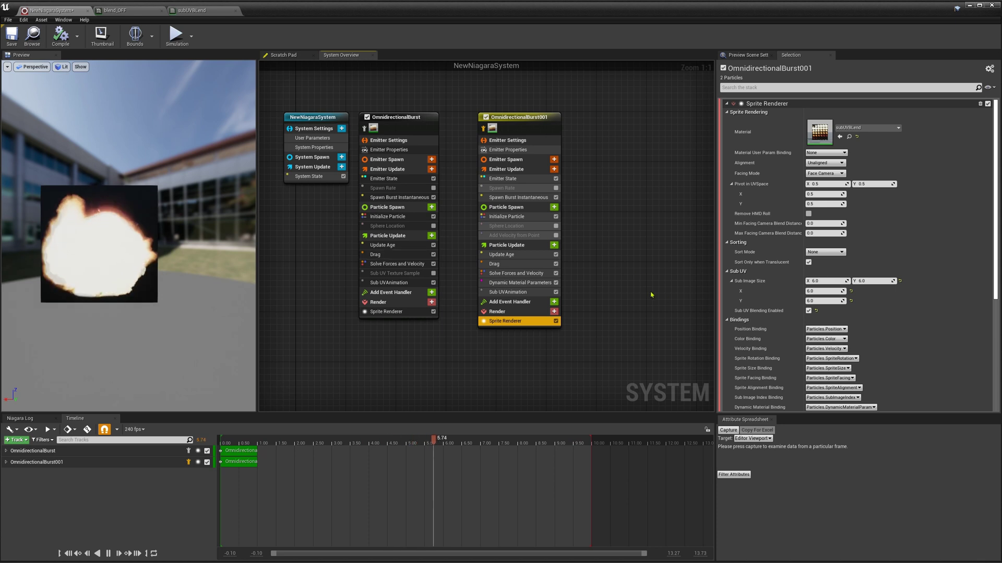
Drive the Sub UVAnimation SubUV Lookup Index from a float curve.
click(532, 294)
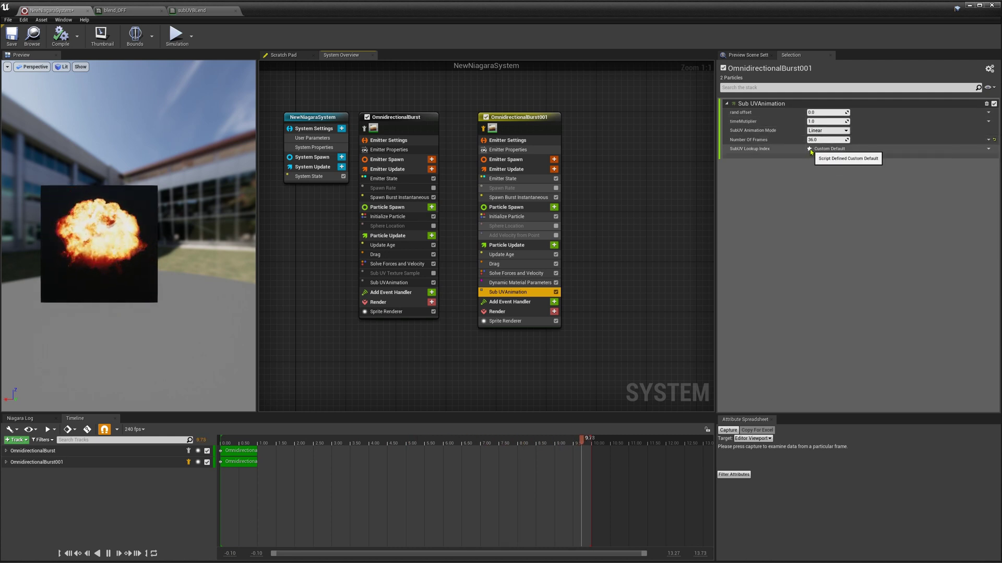
click(988, 149)
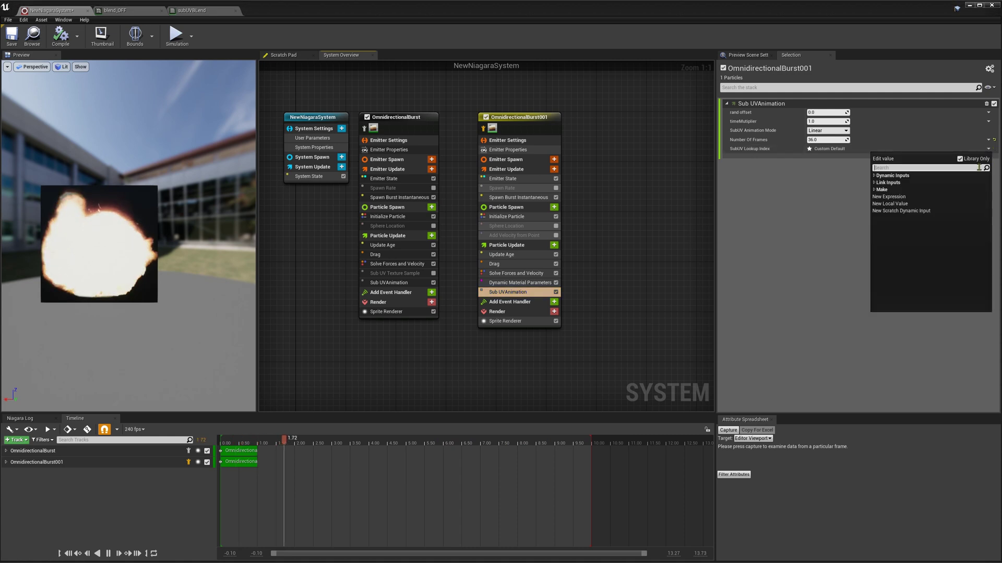
text(curve)
key(Return)
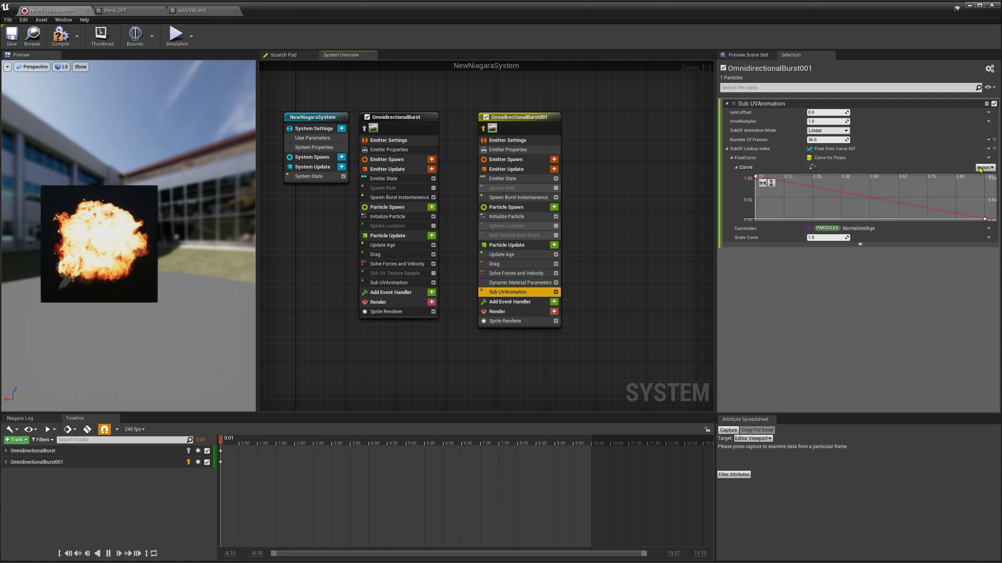
scroll(875, 201, down, 3)
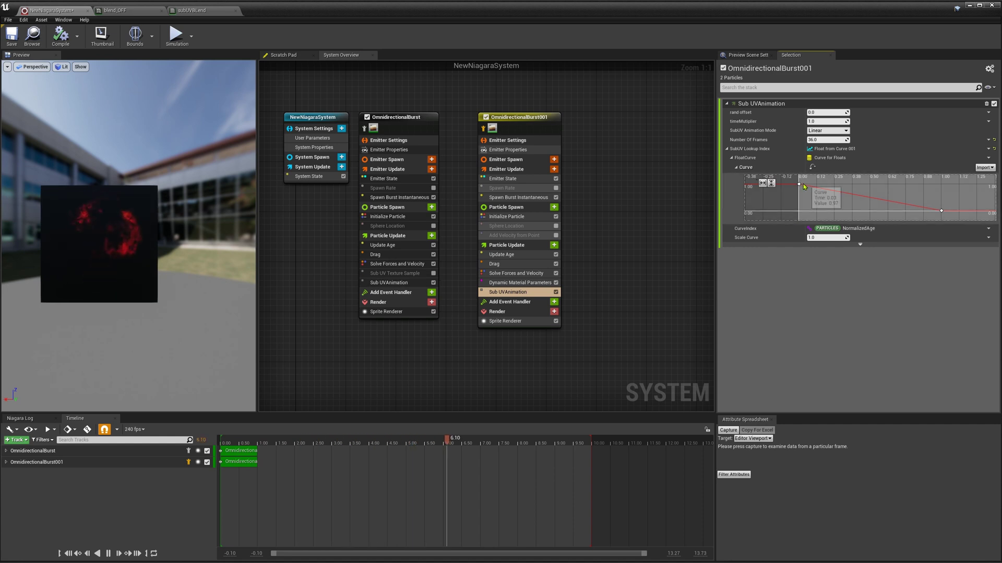
Make the curve's start key smooth and steep, then scrub the preview to earlier times.
drag(906, 222, 907, 324)
click(799, 207)
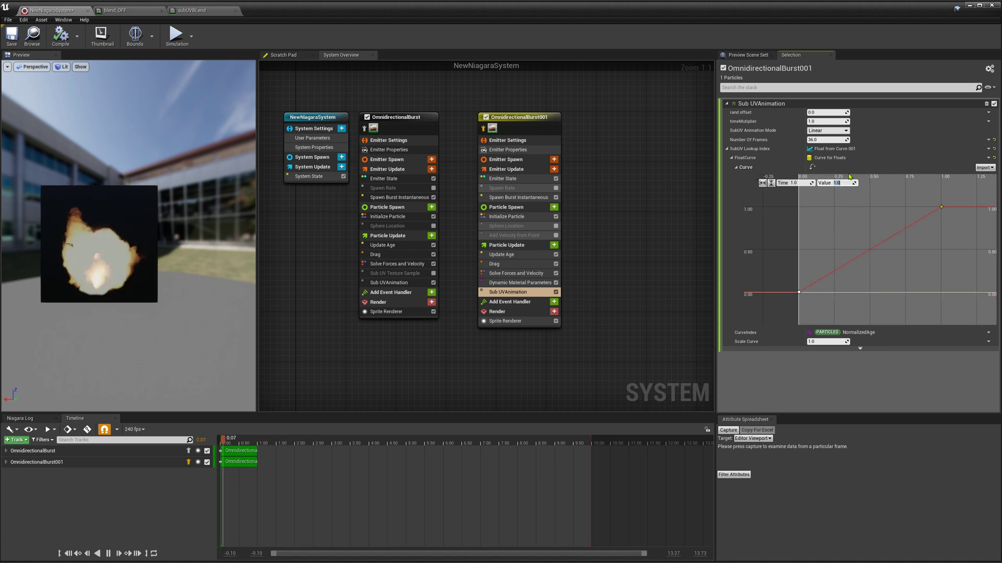
click(900, 262)
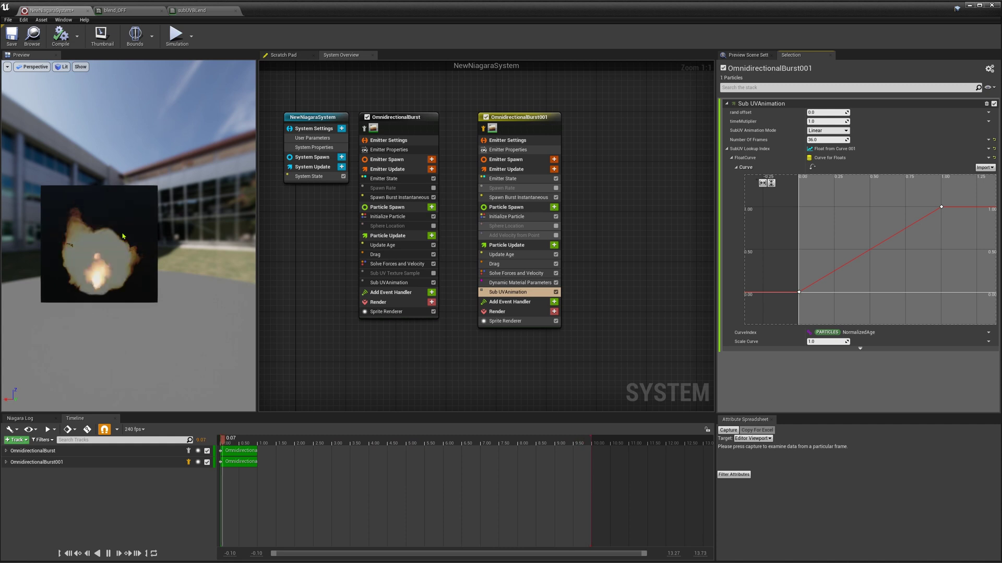
click(799, 292)
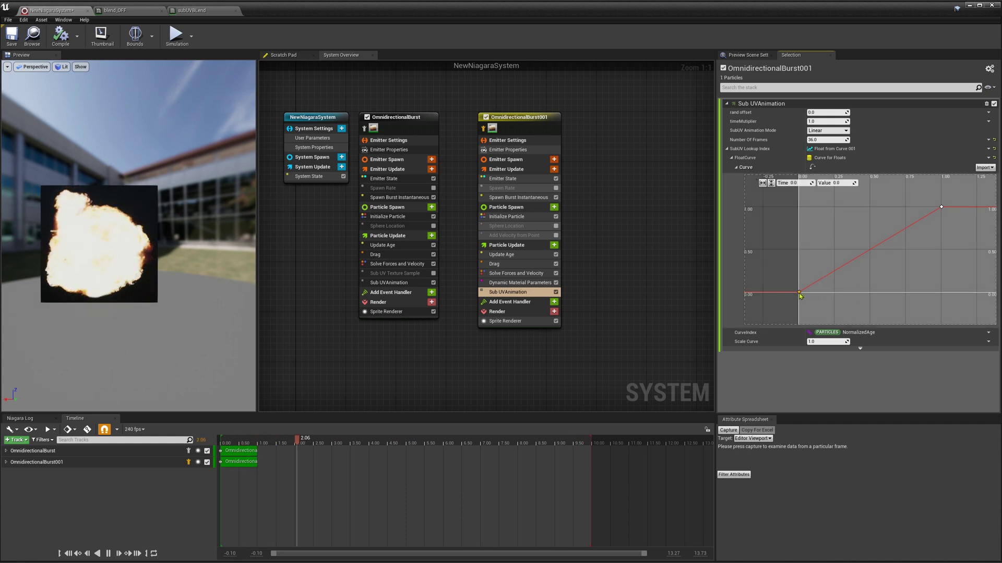
right_click(800, 293)
click(813, 298)
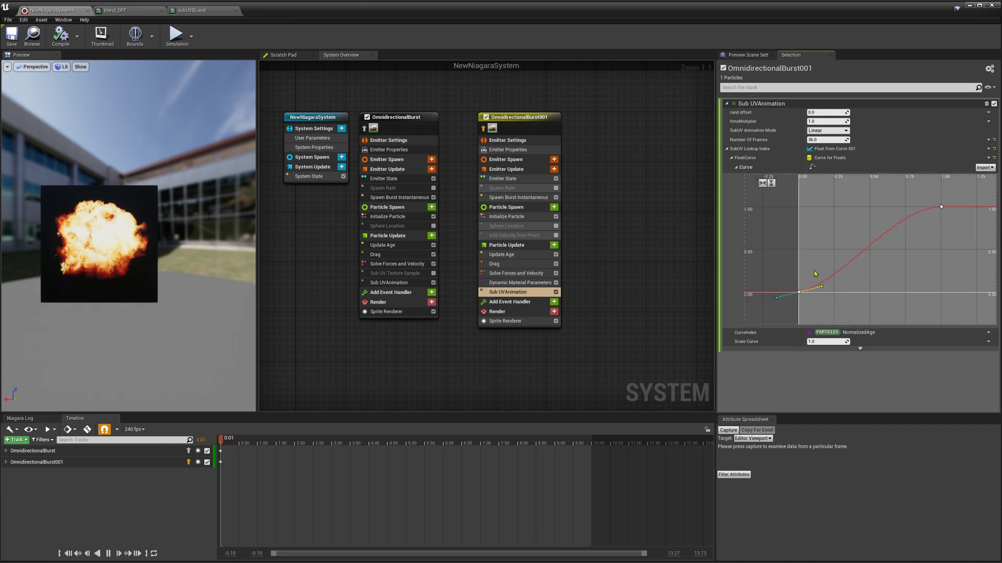
drag(822, 293, 810, 272)
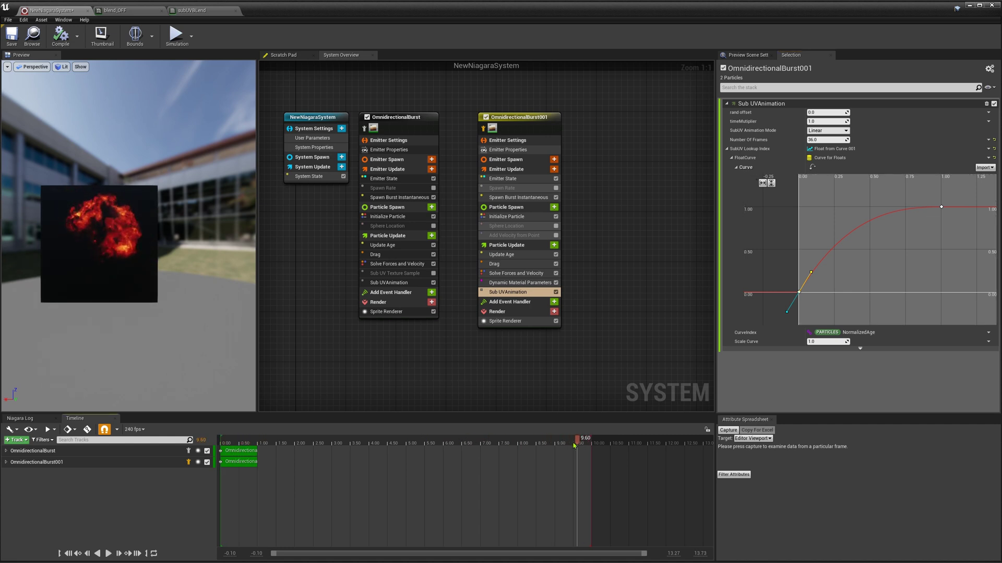
drag(564, 445, 405, 444)
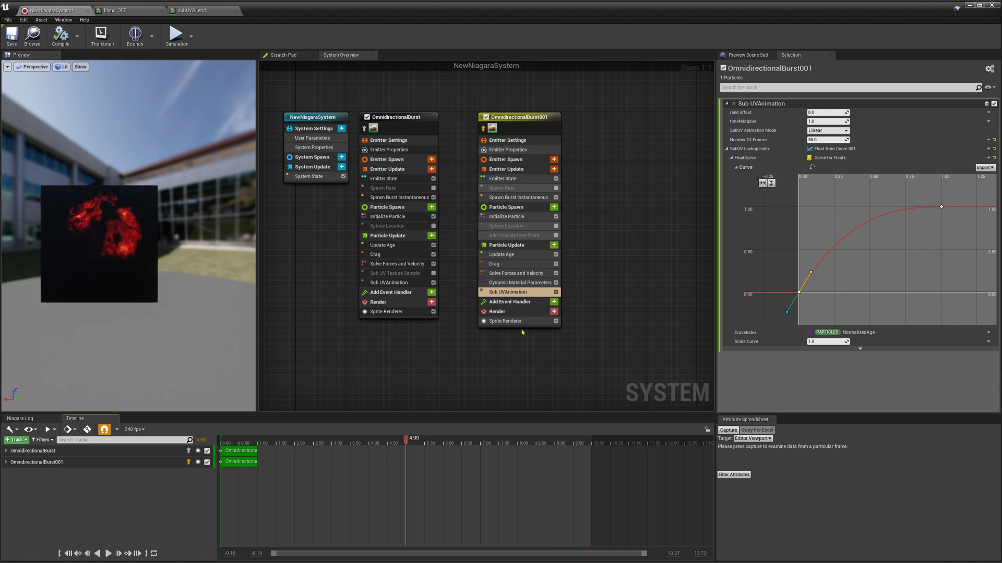
Delete the curve's origin key and set the end key at time 1.0 to 0.99.
click(786, 312)
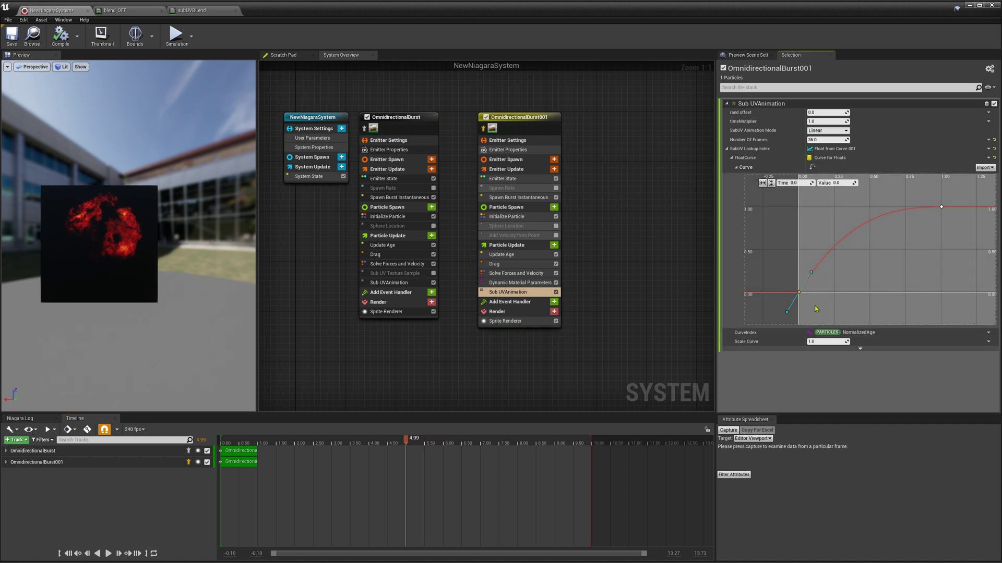
key(Delete)
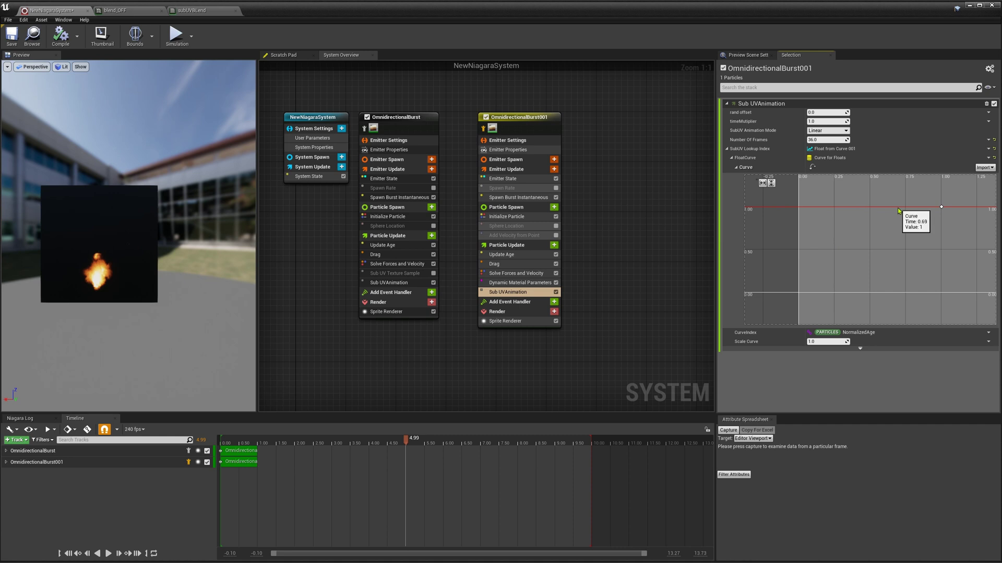
click(941, 207)
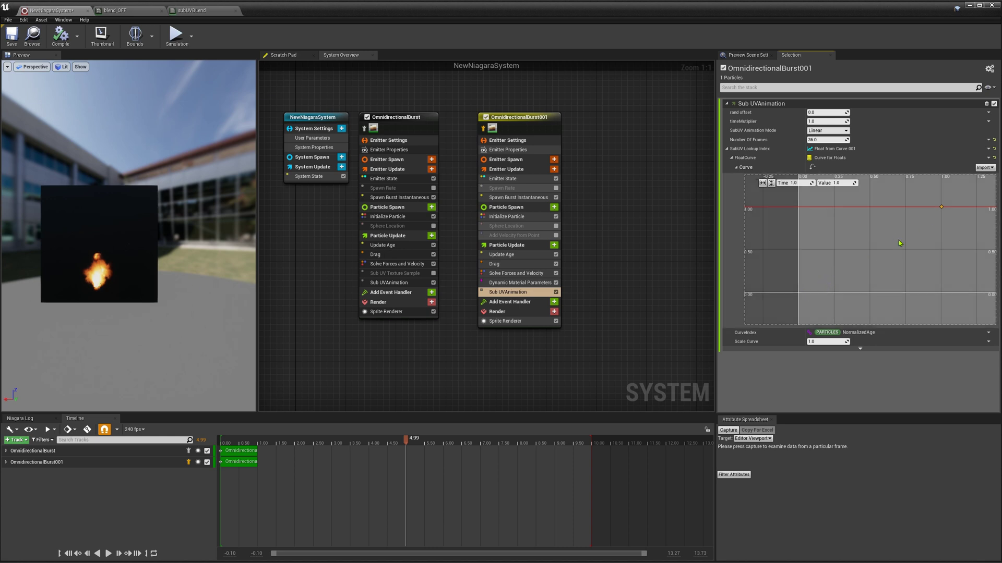
click(840, 185)
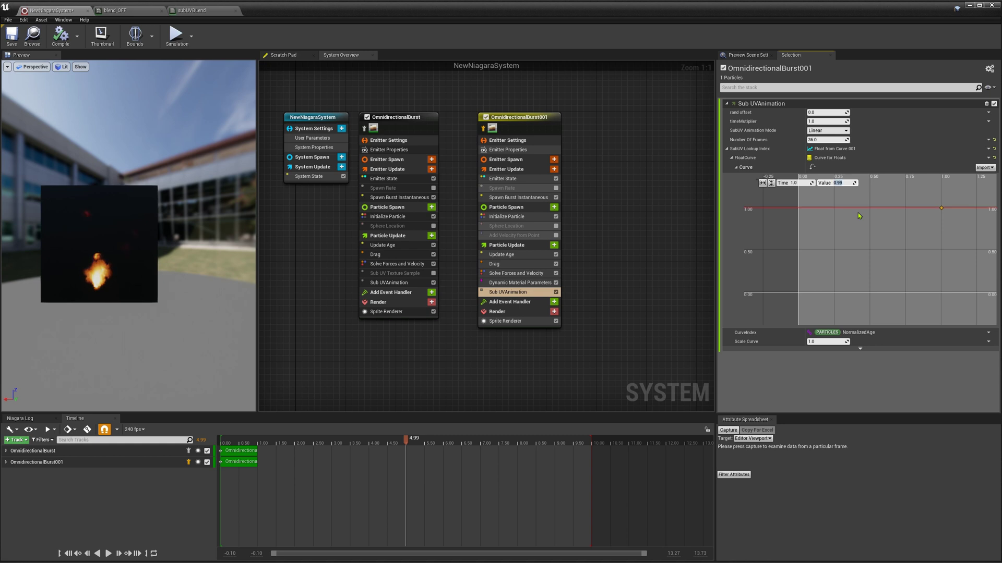
key(Return)
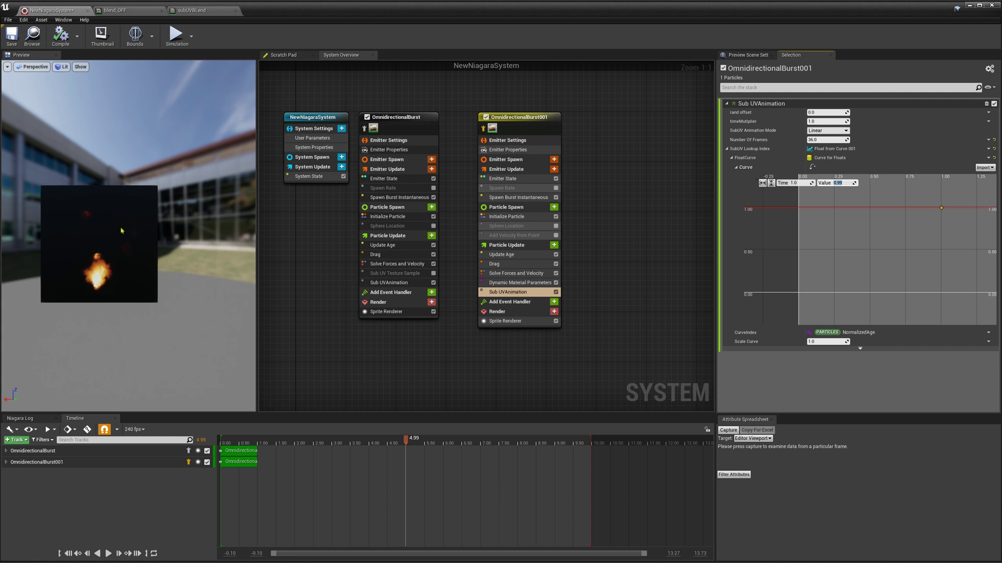
Disable sub-UV frame blending, then try end-key values 1.0 and 0.099 before settling on 0.99.
click(505, 321)
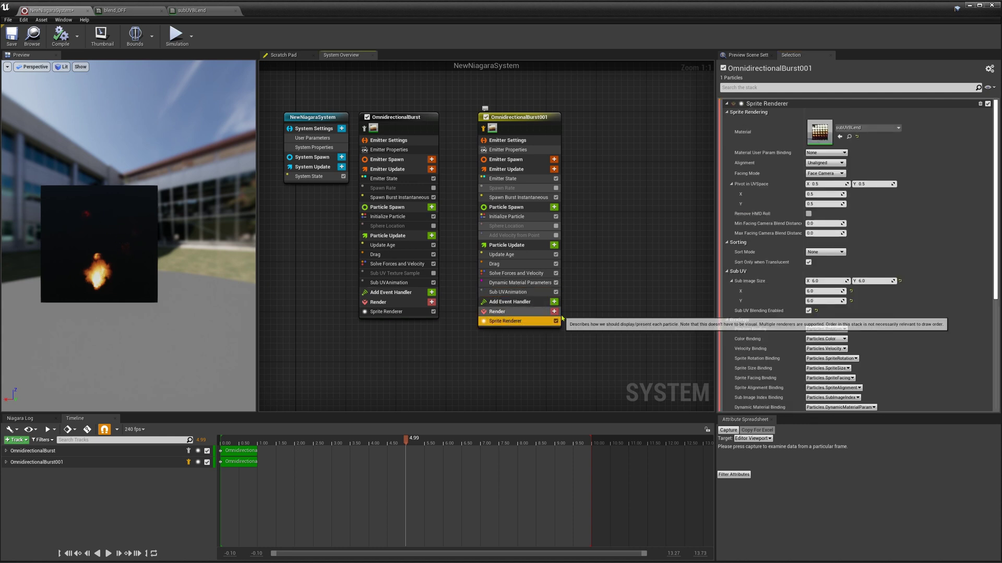
click(808, 310)
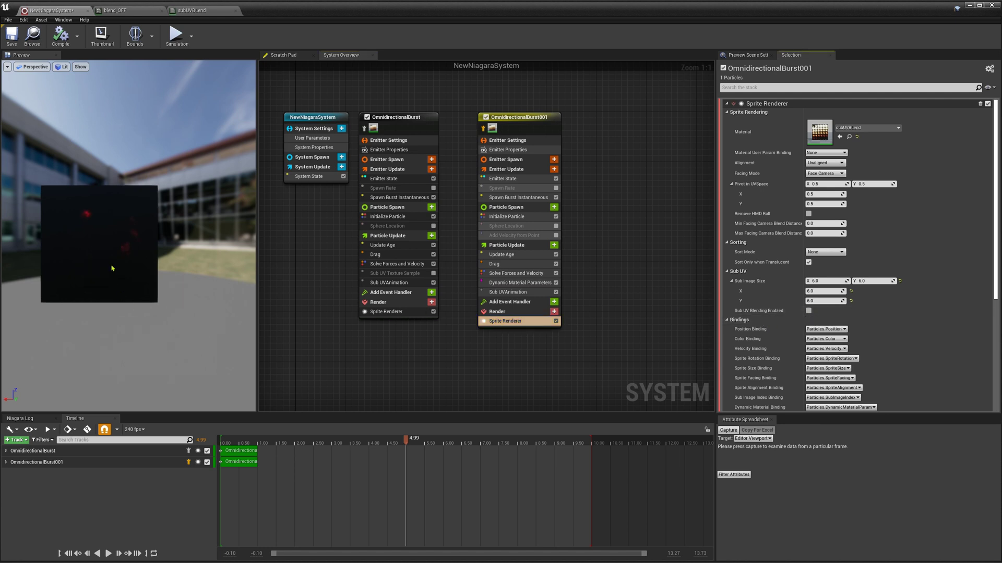
click(513, 292)
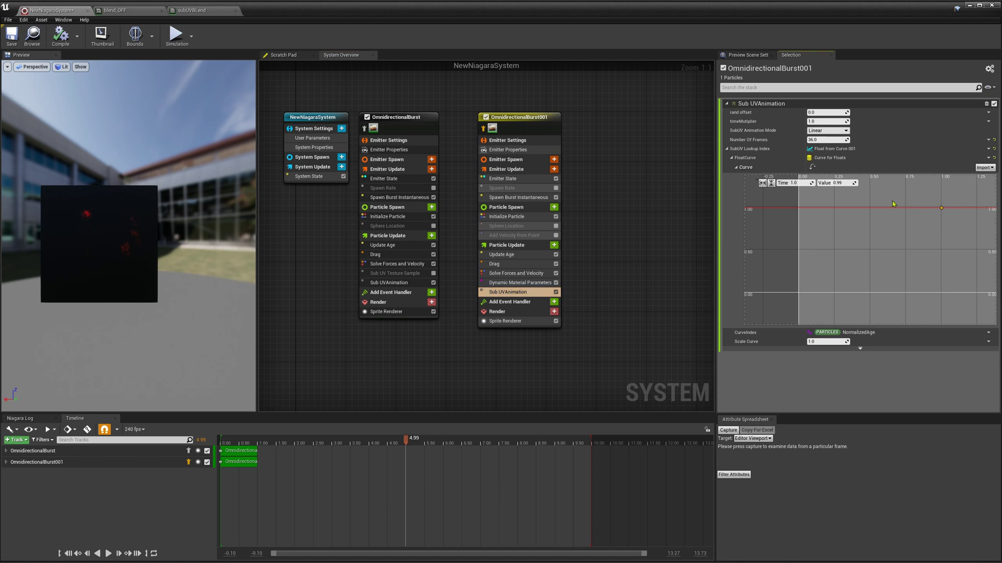
click(849, 183)
text(1)
key(Return)
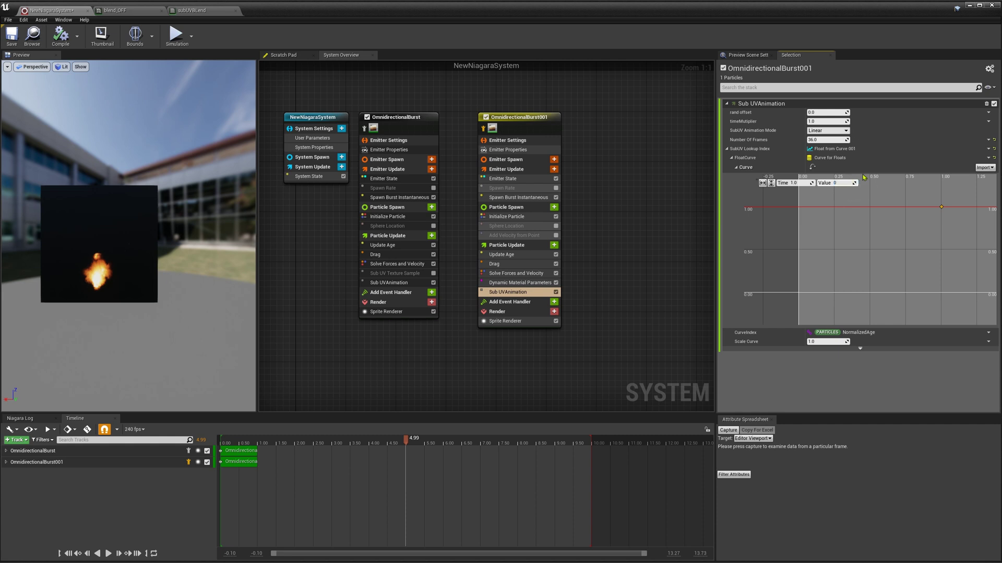
text(.099)
key(Return)
key(Right)
key(BackSpace)
key(Return)
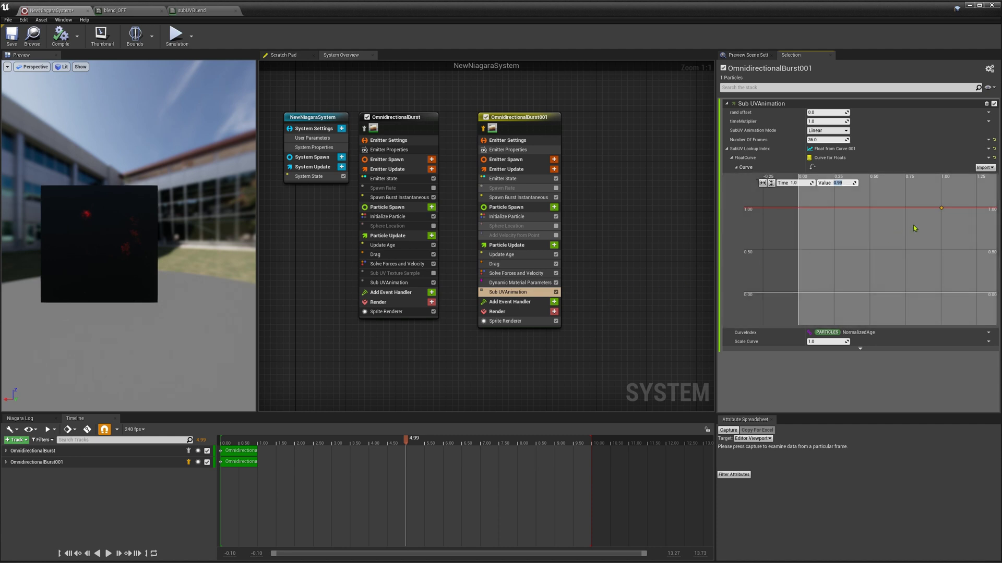
mouse_move(942, 211)
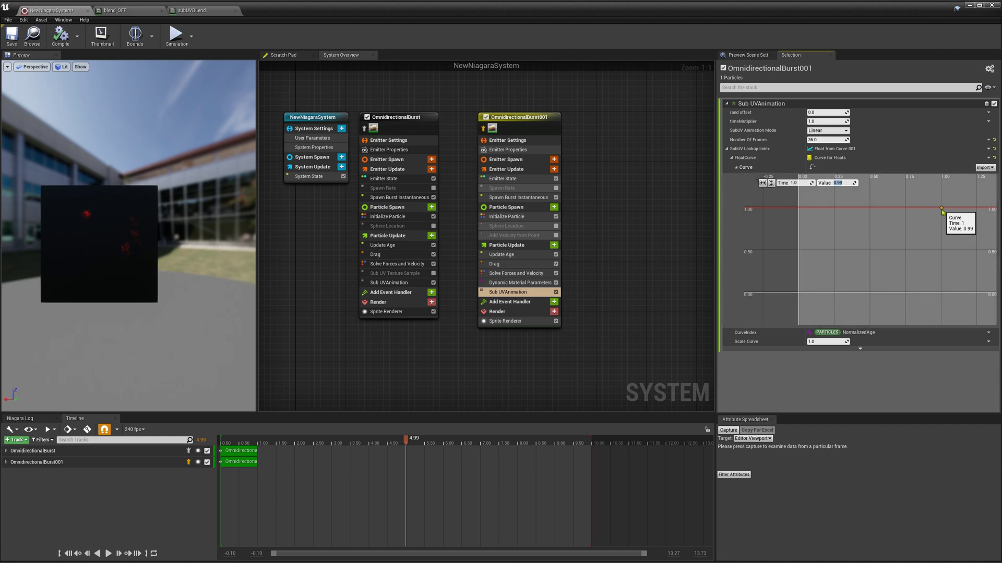
Turn sub-UV frame blending back on in the Sprite Renderer.
click(521, 292)
click(505, 321)
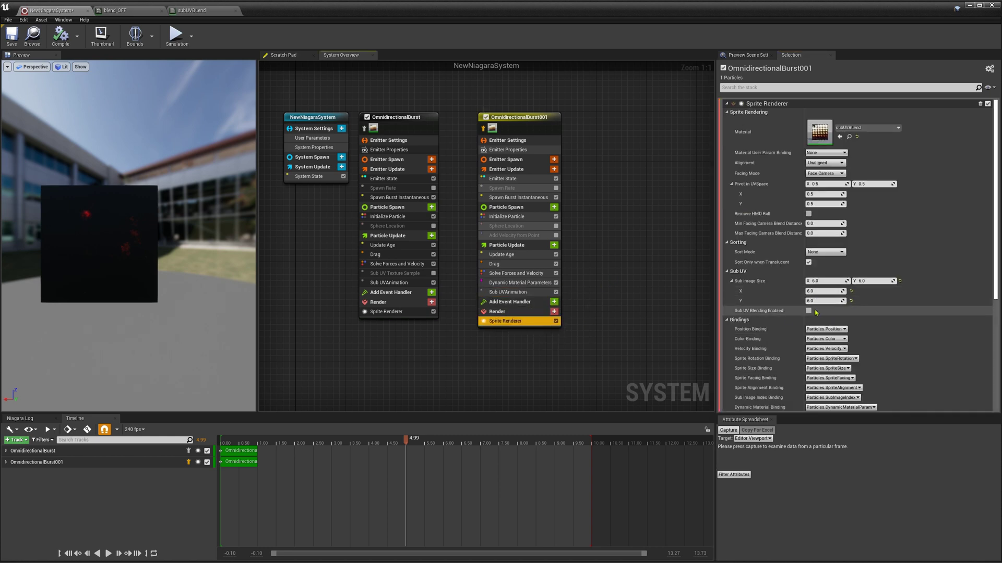
click(809, 311)
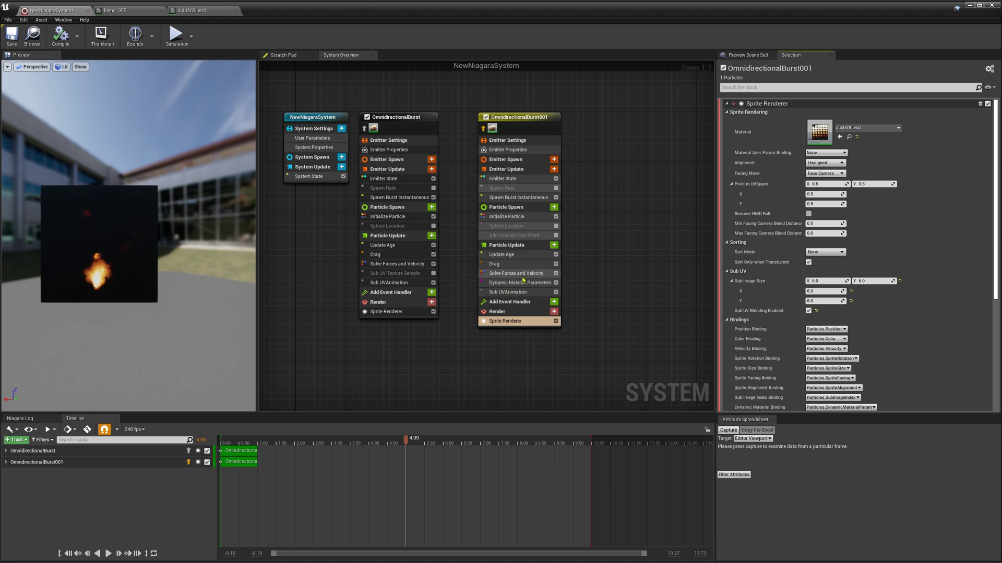
Lower the Sub UVAnimation curve's end key value to 0.97 and reselect it.
click(527, 294)
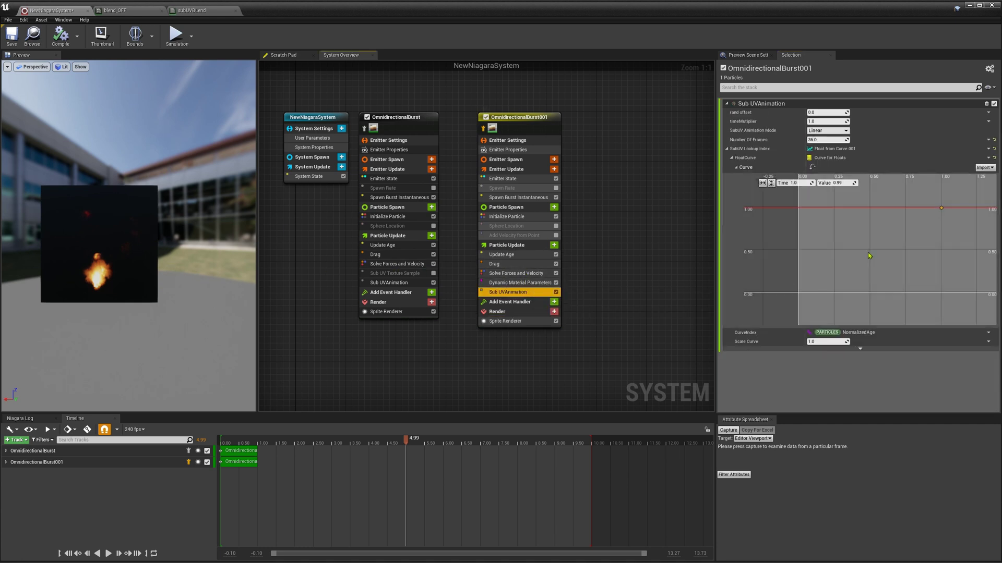
click(839, 183)
key(Return)
key(BackSpace)
text(8)
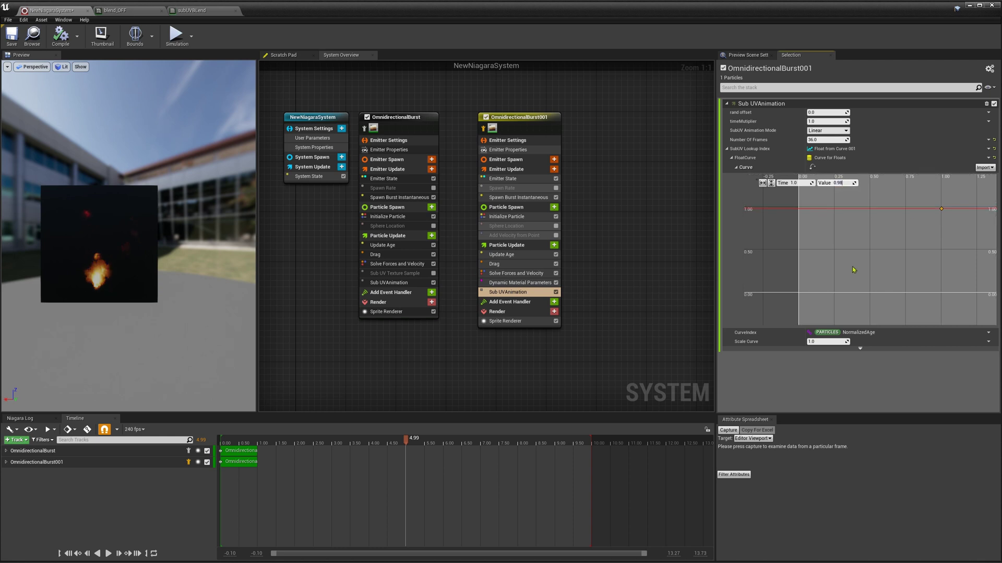
key(BackSpace)
text(7)
key(Return)
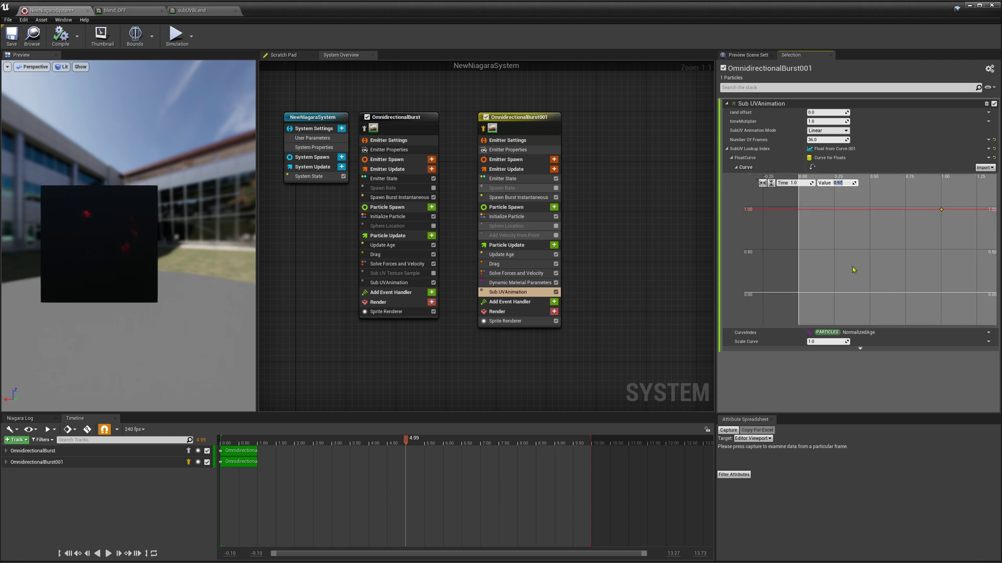
click(837, 193)
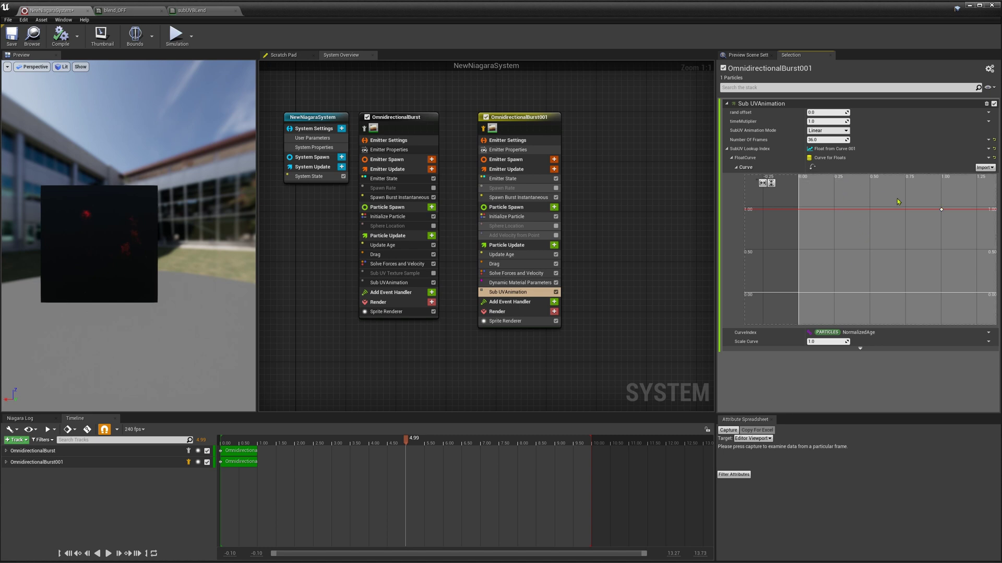
click(941, 209)
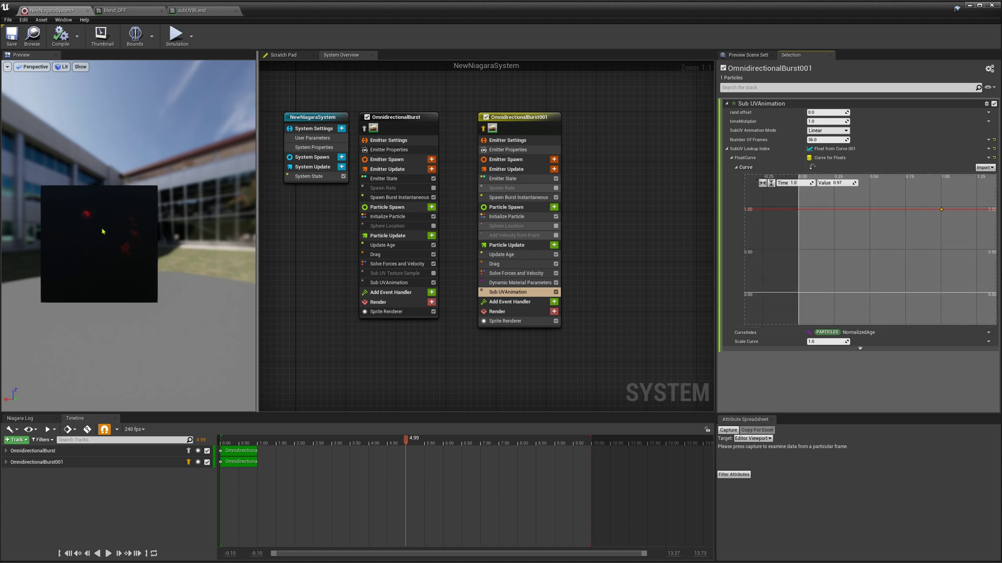
Add a new curve key at time 0 with value 0.
right_click(828, 210)
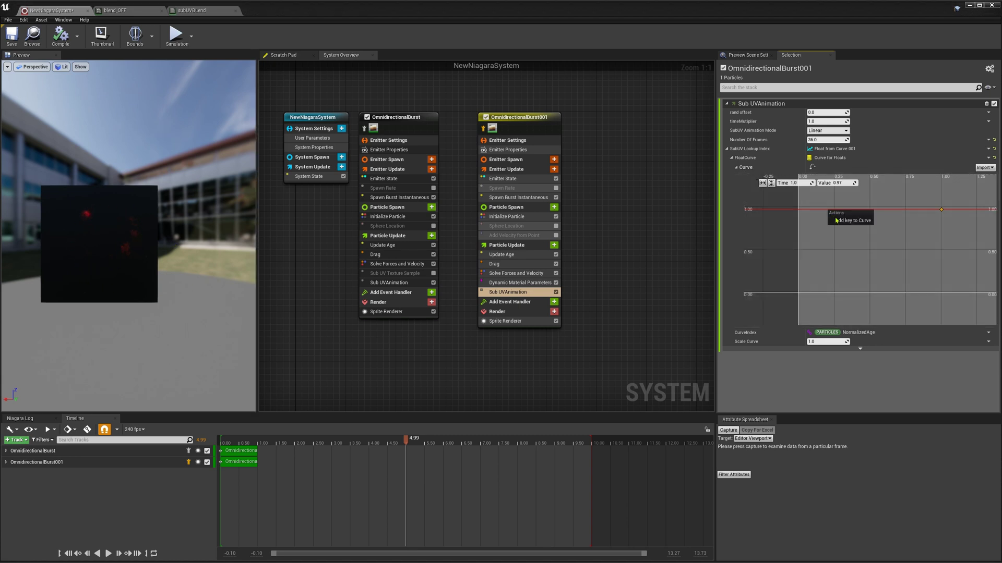
click(841, 217)
text(0)
key(Tab)
text(0)
key(Return)
Make the origin key smooth with a steeper start, then play the preview from about 3.32 s.
drag(816, 282, 776, 312)
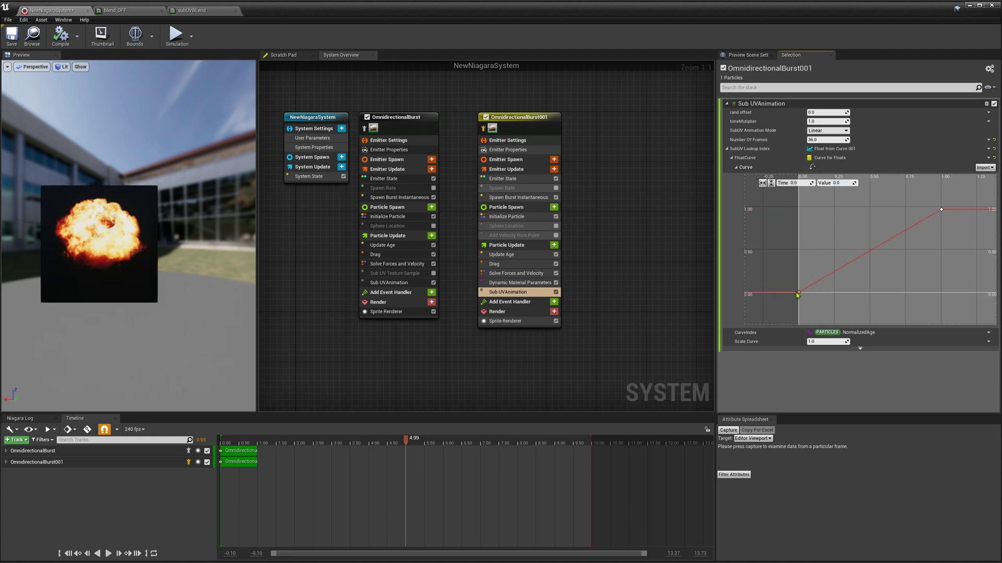
right_click(797, 295)
click(820, 296)
drag(823, 292, 811, 272)
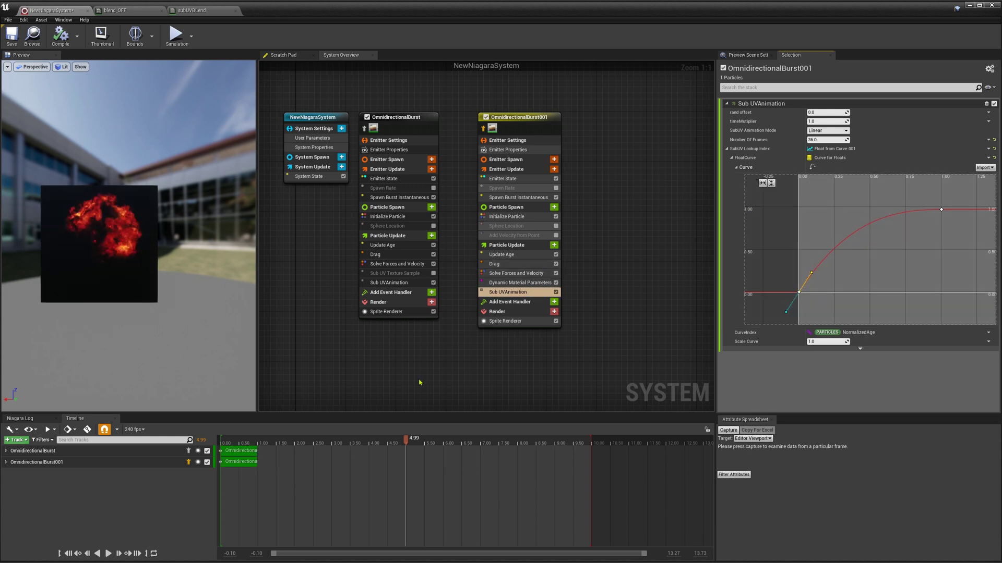
click(343, 442)
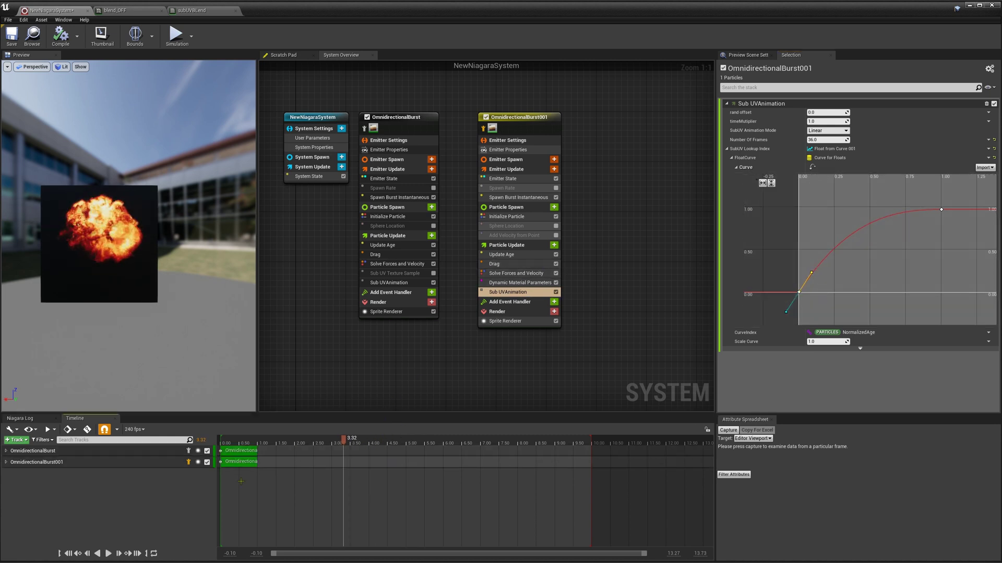
click(109, 554)
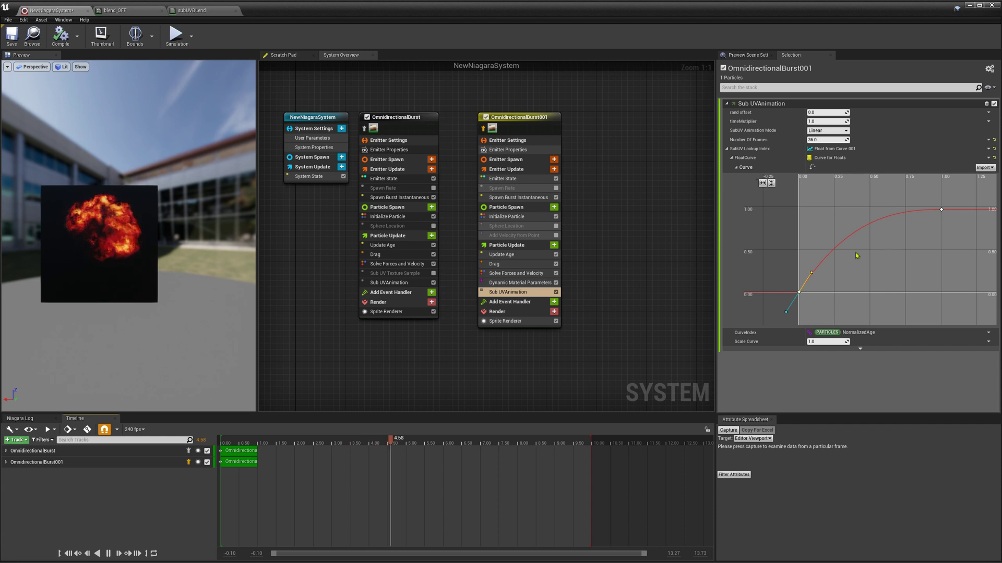